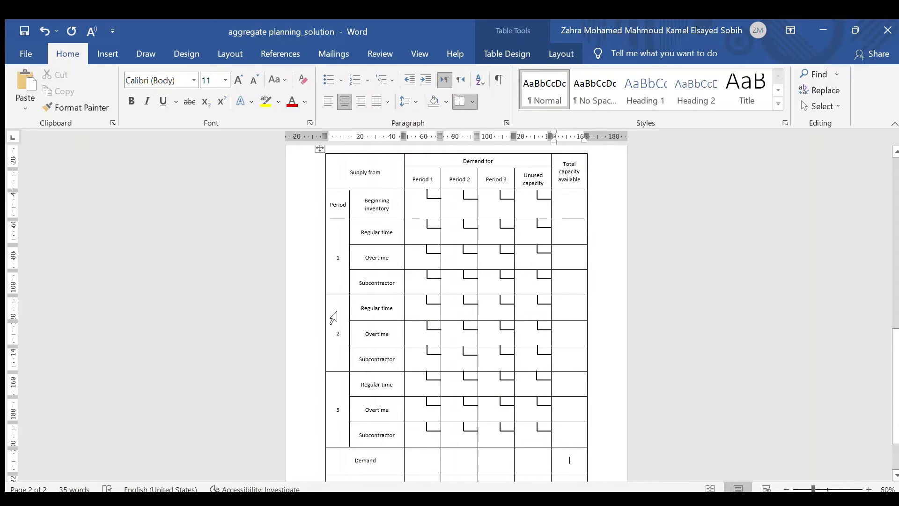
# - Select the entire Demand row of the empty transportation table
pyautogui.click(569, 458)
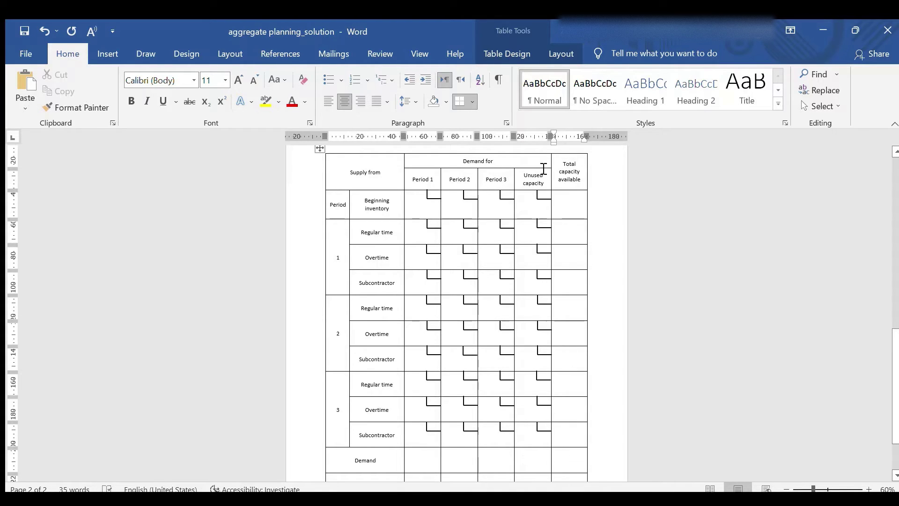
pyautogui.click(315, 463)
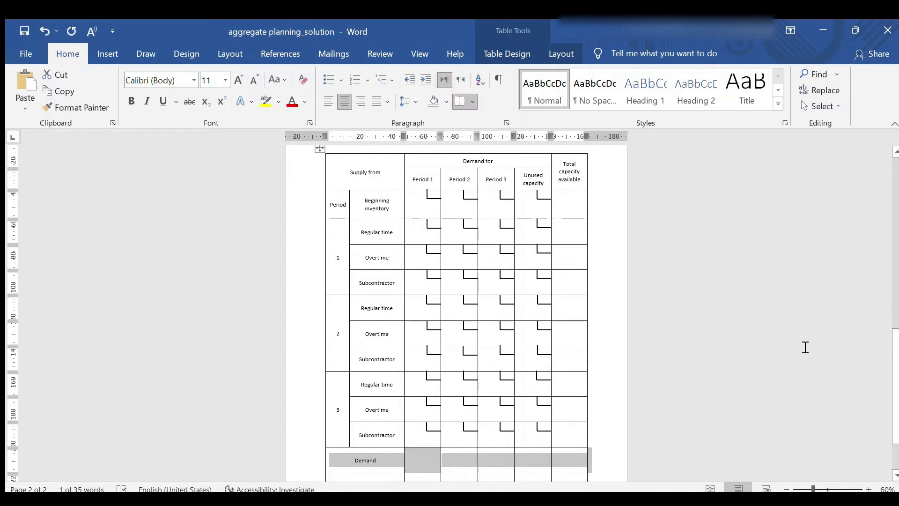
# - Paste the problem-data picture and handwrite demands 550, 700 and 750 in the Demand row
pyautogui.hotkey('ctrl', 'v')
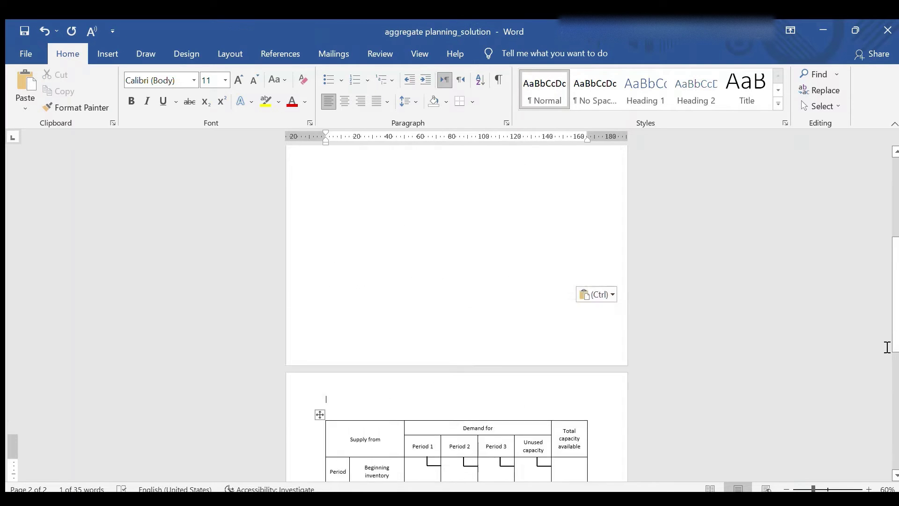
pyautogui.scroll(3, 887, 347)
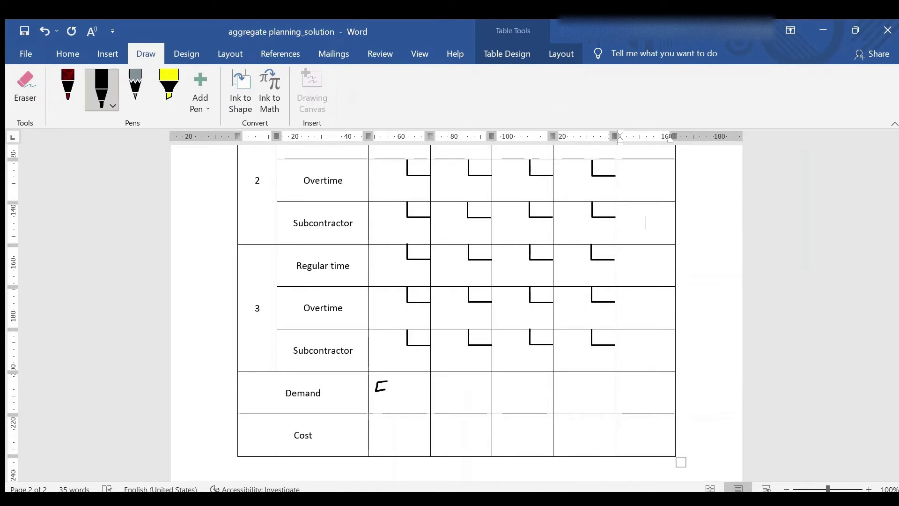
pyautogui.moveTo(375, 382)
pyautogui.mouseDown()
pyautogui.moveTo(407, 381)
pyautogui.moveTo(387, 401)
pyautogui.moveTo(424, 385)
pyautogui.mouseUp()
pyautogui.moveTo(435, 387)
pyautogui.mouseDown()
pyautogui.moveTo(461, 390)
pyautogui.moveTo(455, 402)
pyautogui.moveTo(466, 393)
pyautogui.moveTo(483, 399)
pyautogui.moveTo(510, 381)
pyautogui.moveTo(498, 406)
pyautogui.mouseUp()
pyautogui.moveTo(527, 388)
pyautogui.mouseDown()
pyautogui.moveTo(514, 388)
pyautogui.moveTo(515, 406)
pyautogui.moveTo(542, 394)
pyautogui.mouseUp()
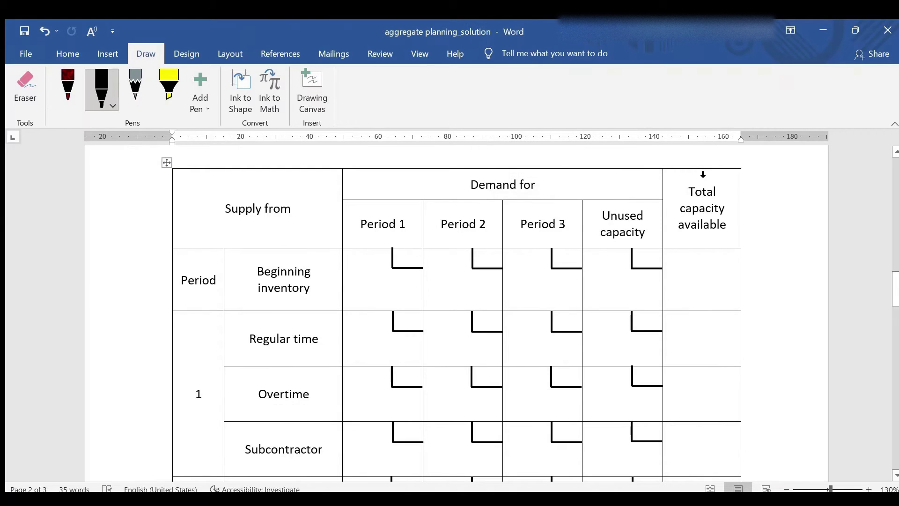
pyautogui.click(704, 174)
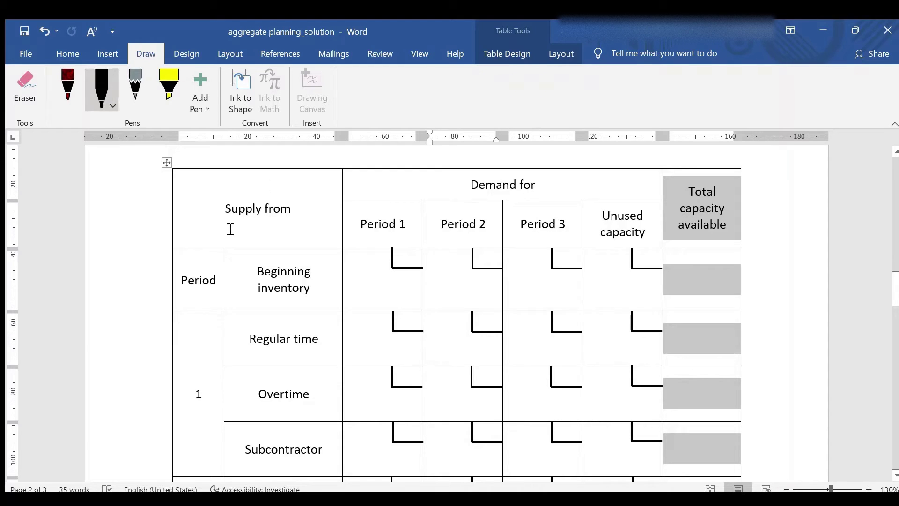
# - Handwrite capacity 100 for beginning inventory and 500, 50, 120 for period 1's rows
pyautogui.click(536, 184)
pyautogui.moveTo(675, 273)
pyautogui.mouseDown()
pyautogui.moveTo(667, 300)
pyautogui.moveTo(695, 278)
pyautogui.moveTo(722, 299)
pyautogui.moveTo(726, 275)
pyautogui.mouseUp()
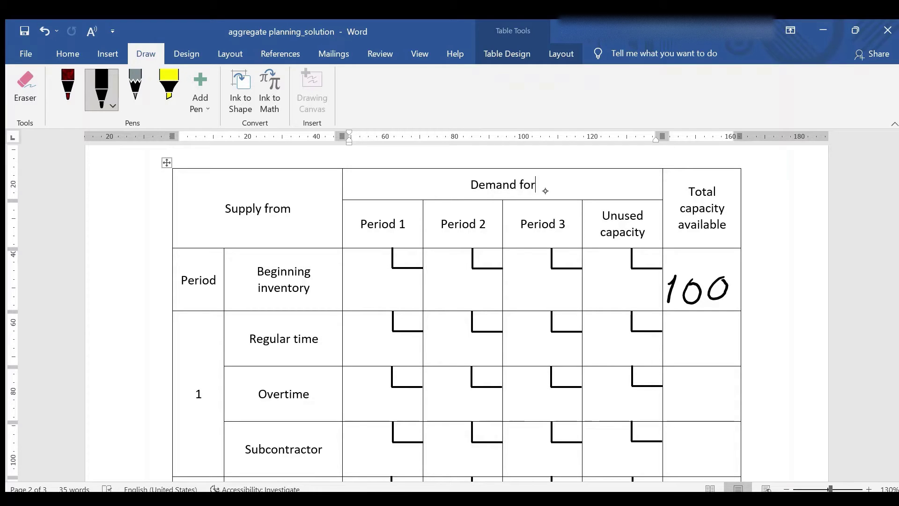
pyautogui.moveTo(672, 329)
pyautogui.mouseDown()
pyautogui.moveTo(689, 327)
pyautogui.moveTo(669, 353)
pyautogui.moveTo(698, 354)
pyautogui.moveTo(706, 336)
pyautogui.moveTo(717, 354)
pyautogui.moveTo(734, 335)
pyautogui.mouseUp()
pyautogui.scroll(-5, 702, 328)
pyautogui.moveTo(677, 193)
pyautogui.mouseDown()
pyautogui.moveTo(691, 191)
pyautogui.moveTo(673, 224)
pyautogui.mouseUp()
pyautogui.moveTo(675, 202)
pyautogui.mouseDown()
pyautogui.moveTo(691, 199)
pyautogui.moveTo(708, 229)
pyautogui.moveTo(712, 207)
pyautogui.mouseUp()
pyautogui.moveTo(677, 248)
pyautogui.mouseDown()
pyautogui.moveTo(670, 270)
pyautogui.moveTo(701, 253)
pyautogui.moveTo(698, 279)
pyautogui.moveTo(728, 257)
pyautogui.mouseUp()
# - Handwrite period 2 capacities 500, 50 and 120 in the Total capacity available column
pyautogui.scroll(-2, 881, 412)
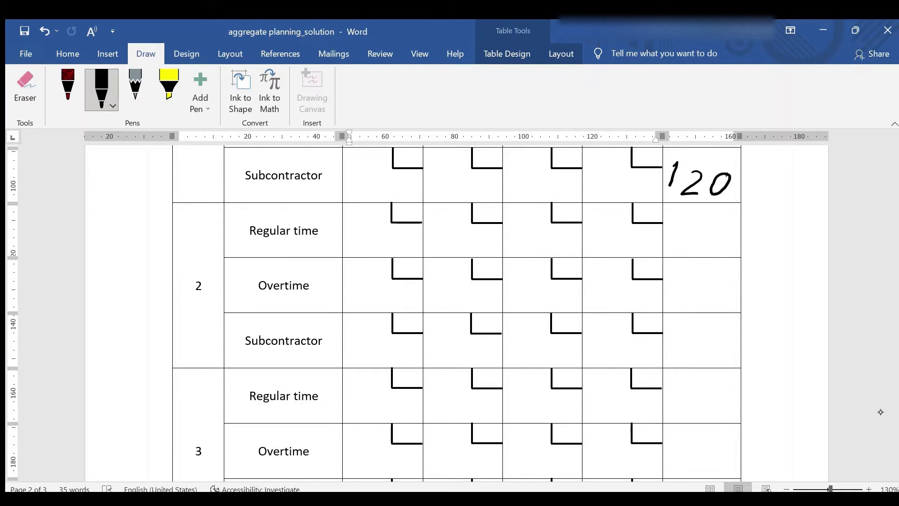
pyautogui.moveTo(674, 218); pyautogui.dragTo(671, 244)
pyautogui.moveTo(710, 220)
pyautogui.mouseDown()
pyautogui.moveTo(694, 235)
pyautogui.moveTo(710, 219)
pyautogui.moveTo(730, 223)
pyautogui.moveTo(715, 247)
pyautogui.moveTo(678, 268)
pyautogui.moveTo(675, 300)
pyautogui.mouseUp()
pyautogui.moveTo(724, 270)
pyautogui.mouseDown()
pyautogui.moveTo(702, 292)
pyautogui.moveTo(723, 271)
pyautogui.mouseUp()
pyautogui.moveTo(676, 321)
pyautogui.mouseDown()
pyautogui.moveTo(667, 357)
pyautogui.moveTo(698, 346)
pyautogui.moveTo(703, 356)
pyautogui.mouseUp()
pyautogui.moveTo(725, 324); pyautogui.dragTo(720, 326)
# - Handwrite period 3 capacities: 500 regular time, 50 overtime, plus the subcontract capacity
pyautogui.scroll(-3, 457, 314)
pyautogui.moveTo(675, 220)
pyautogui.mouseDown()
pyautogui.moveTo(677, 238)
pyautogui.moveTo(692, 219)
pyautogui.mouseUp()
pyautogui.moveTo(712, 219)
pyautogui.mouseDown()
pyautogui.moveTo(700, 234)
pyautogui.moveTo(713, 220)
pyautogui.mouseUp()
pyautogui.moveTo(733, 217)
pyautogui.mouseDown()
pyautogui.moveTo(726, 224)
pyautogui.moveTo(735, 224)
pyautogui.mouseUp()
pyautogui.moveTo(681, 274)
pyautogui.mouseDown()
pyautogui.moveTo(696, 271)
pyautogui.moveTo(677, 302)
pyautogui.mouseUp()
pyautogui.moveTo(717, 273)
pyautogui.mouseDown()
pyautogui.moveTo(705, 282)
pyautogui.moveTo(718, 277)
pyautogui.mouseUp()
pyautogui.moveTo(681, 319)
pyautogui.mouseDown()
pyautogui.moveTo(675, 344)
pyautogui.moveTo(700, 325)
pyautogui.moveTo(704, 349)
pyautogui.moveTo(726, 332)
pyautogui.mouseUp()
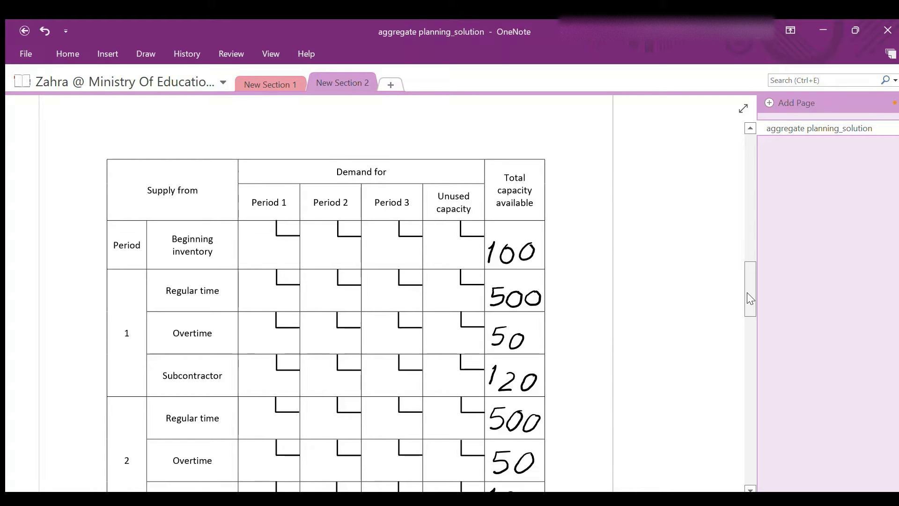
# - Underline the $1 inventory carrying cost and write 0, 1, 2 in beginning inventory's cost boxes
pyautogui.moveTo(275, 217)
pyautogui.mouseDown()
pyautogui.moveTo(273, 237)
pyautogui.moveTo(295, 239)
pyautogui.moveTo(287, 215)
pyautogui.mouseUp()
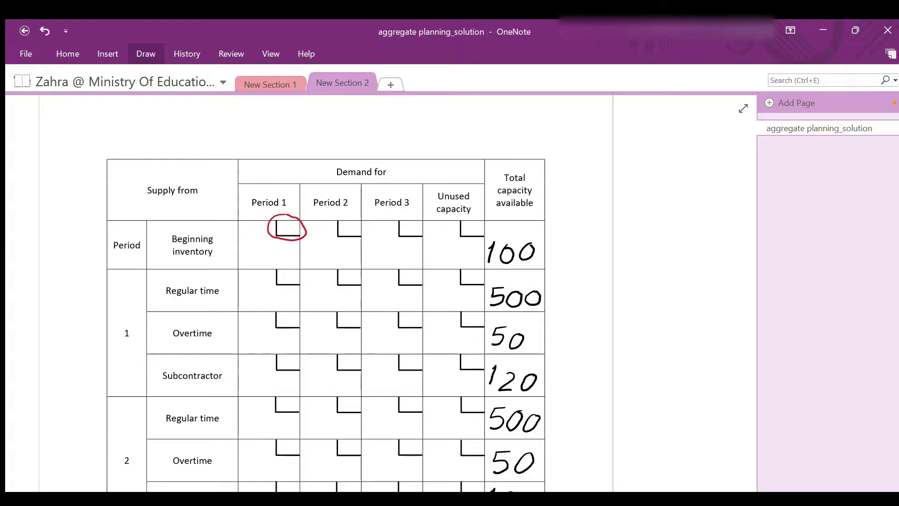
pyautogui.moveTo(139, 292); pyautogui.dragTo(157, 291)
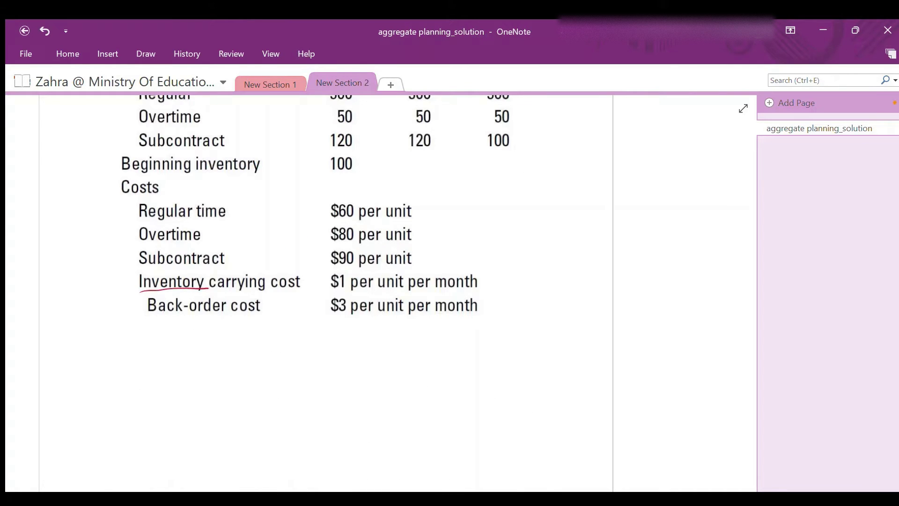
pyautogui.moveTo(266, 291); pyautogui.dragTo(377, 291)
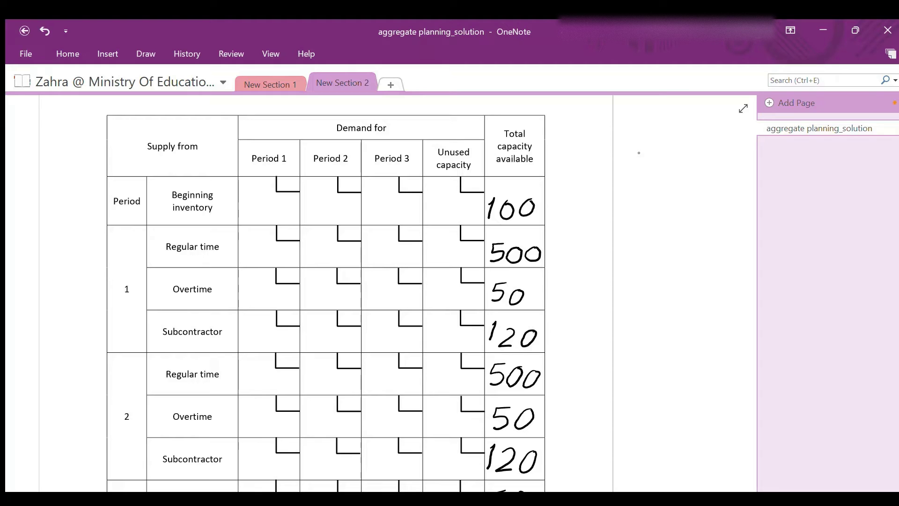
pyautogui.moveTo(289, 180); pyautogui.dragTo(288, 180)
pyautogui.moveTo(406, 183); pyautogui.dragTo(412, 181)
# - Underline the $60 regular time cost and write 60, 61, 62 in period 1 Regular time's boxes
pyautogui.scroll(10, 326, 300)
pyautogui.moveTo(197, 317); pyautogui.dragTo(414, 318)
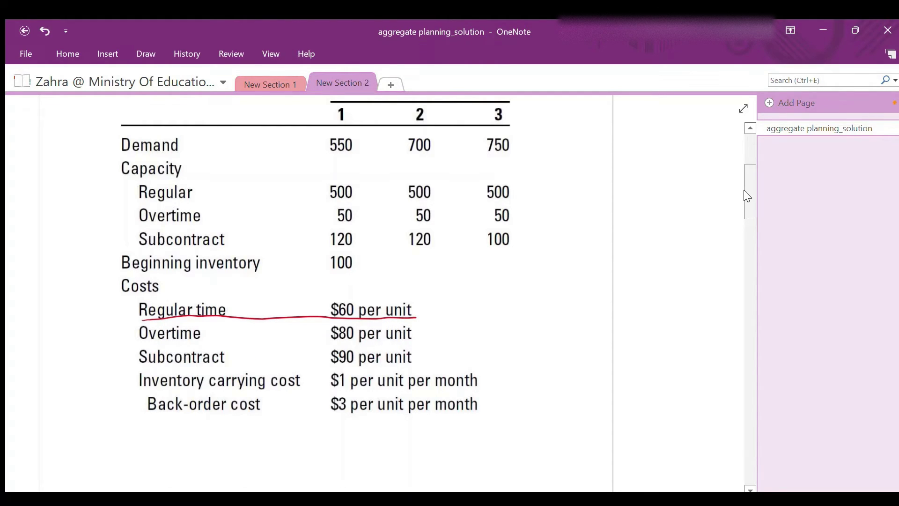
pyautogui.scroll(-10, 747, 195)
pyautogui.moveTo(127, 261); pyautogui.dragTo(126, 262)
pyautogui.moveTo(248, 134)
pyautogui.mouseDown()
pyautogui.moveTo(283, 133)
pyautogui.moveTo(291, 146)
pyautogui.moveTo(285, 133)
pyautogui.mouseUp()
pyautogui.moveTo(286, 211)
pyautogui.mouseDown()
pyautogui.moveTo(287, 218)
pyautogui.moveTo(293, 213)
pyautogui.mouseUp()
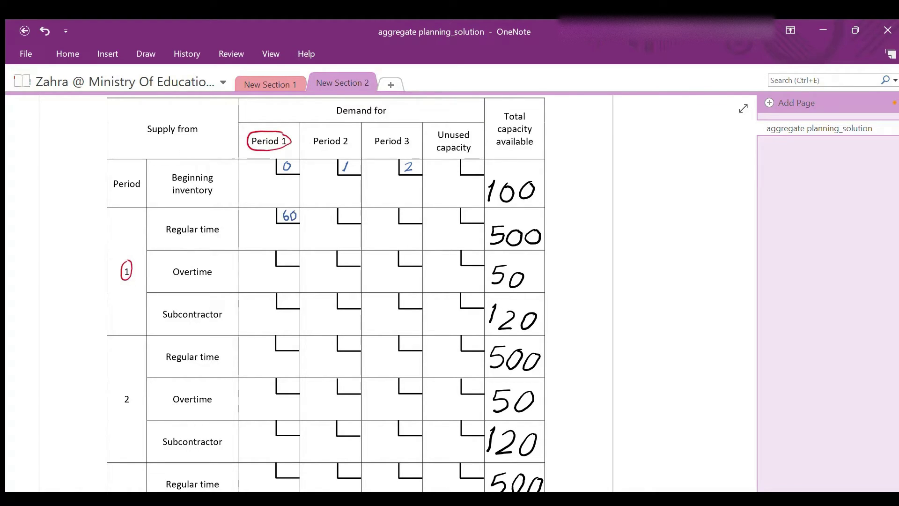
pyautogui.moveTo(127, 262)
pyautogui.mouseDown()
pyautogui.moveTo(128, 282)
pyautogui.moveTo(126, 263)
pyautogui.mouseUp()
pyautogui.moveTo(322, 131)
pyautogui.mouseDown()
pyautogui.moveTo(310, 149)
pyautogui.moveTo(346, 151)
pyautogui.moveTo(321, 130)
pyautogui.mouseUp()
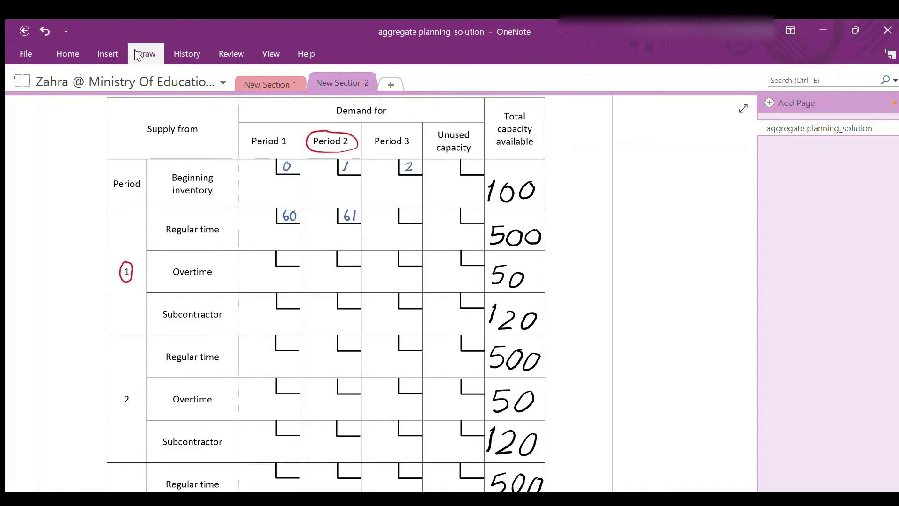
pyautogui.moveTo(126, 263)
pyautogui.mouseDown()
pyautogui.moveTo(120, 277)
pyautogui.moveTo(128, 263)
pyautogui.mouseUp()
pyautogui.moveTo(390, 132)
pyautogui.mouseDown()
pyautogui.moveTo(367, 139)
pyautogui.moveTo(391, 151)
pyautogui.moveTo(389, 131)
pyautogui.mouseUp()
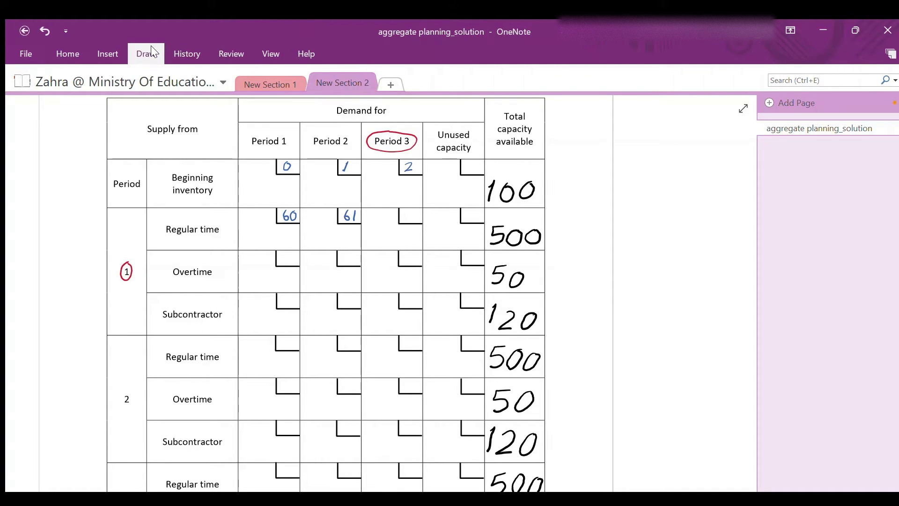
pyautogui.moveTo(406, 211)
pyautogui.mouseDown()
pyautogui.moveTo(404, 219)
pyautogui.moveTo(419, 220)
pyautogui.mouseUp()
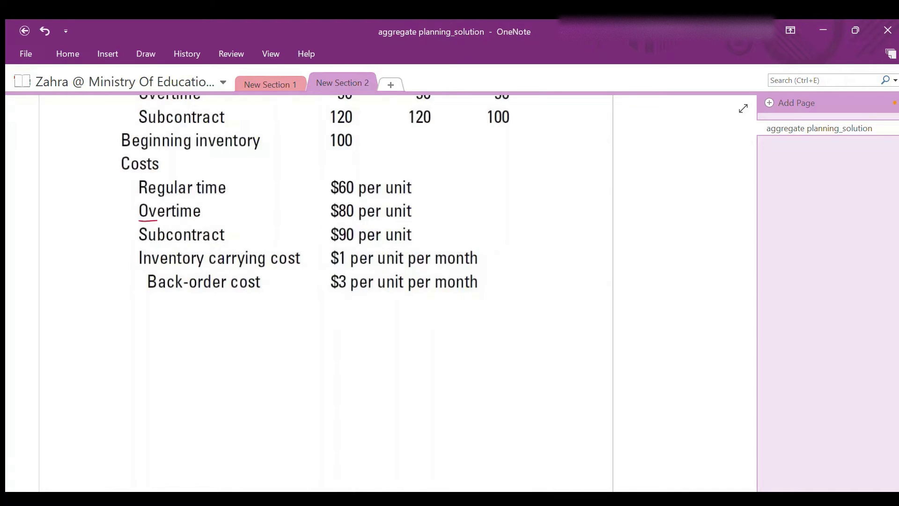
pyautogui.moveTo(138, 219); pyautogui.dragTo(416, 218)
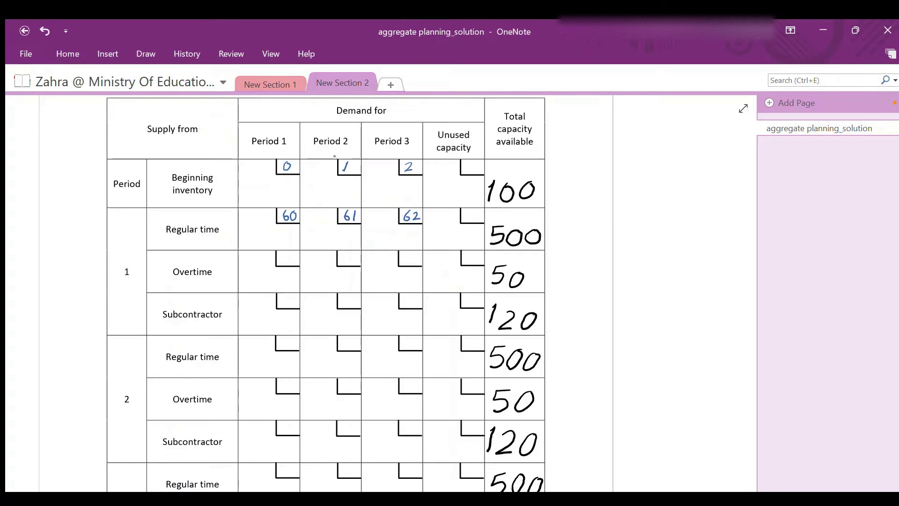
# - Circle Overtime and the period headings in red, writing 80, 81, 82 in period 1 Overtime's boxes
pyautogui.moveTo(202, 263)
pyautogui.mouseDown()
pyautogui.moveTo(182, 280)
pyautogui.moveTo(206, 264)
pyautogui.mouseUp()
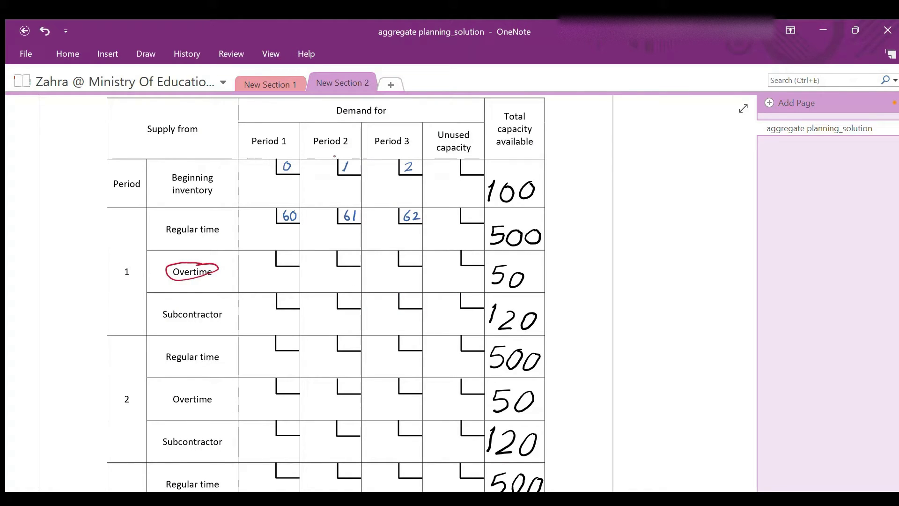
pyautogui.moveTo(130, 268)
pyautogui.mouseDown()
pyautogui.moveTo(125, 282)
pyautogui.moveTo(129, 266)
pyautogui.mouseUp()
pyautogui.moveTo(268, 131)
pyautogui.mouseDown()
pyautogui.moveTo(250, 149)
pyautogui.moveTo(295, 147)
pyautogui.moveTo(270, 131)
pyautogui.mouseUp()
pyautogui.moveTo(282, 257); pyautogui.dragTo(292, 263)
pyautogui.moveTo(128, 261)
pyautogui.mouseDown()
pyautogui.moveTo(123, 281)
pyautogui.moveTo(128, 262)
pyautogui.mouseUp()
pyautogui.moveTo(324, 133)
pyautogui.mouseDown()
pyautogui.moveTo(305, 142)
pyautogui.moveTo(345, 151)
pyautogui.moveTo(331, 133)
pyautogui.mouseUp()
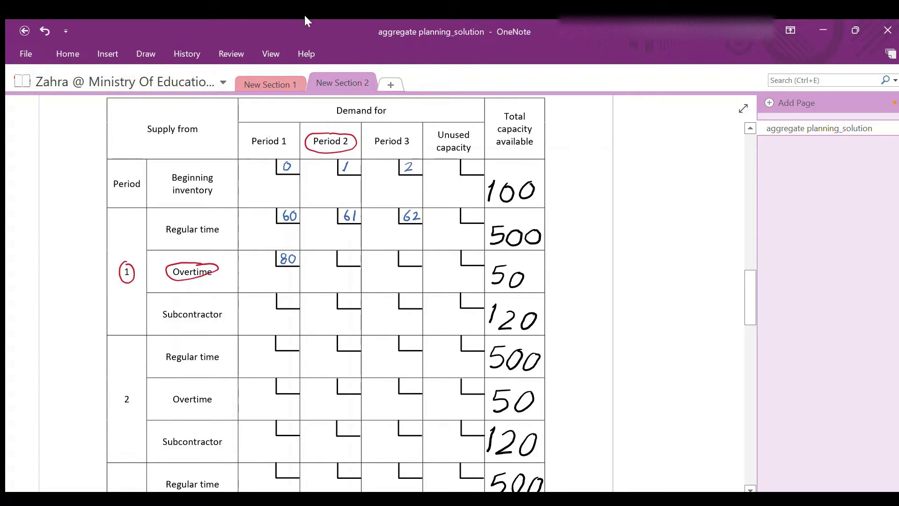
pyautogui.moveTo(346, 252); pyautogui.dragTo(352, 264)
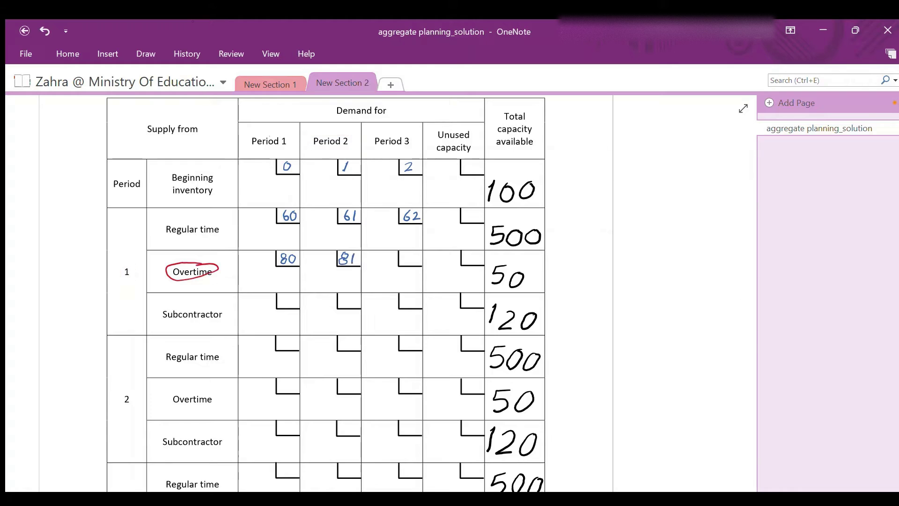
pyautogui.moveTo(122, 274); pyautogui.dragTo(127, 262)
pyautogui.moveTo(393, 131)
pyautogui.mouseDown()
pyautogui.moveTo(367, 138)
pyautogui.moveTo(383, 153)
pyautogui.moveTo(404, 131)
pyautogui.mouseUp()
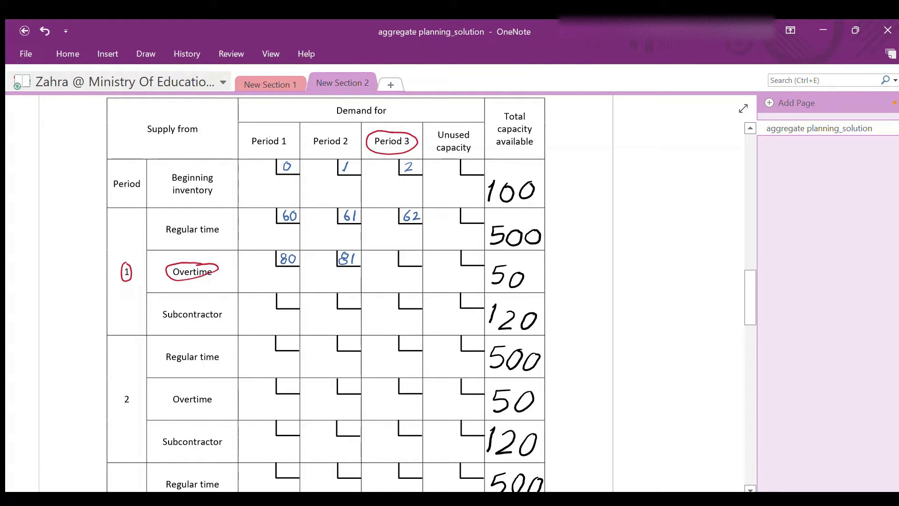
pyautogui.click(408, 254)
pyautogui.moveTo(408, 255)
pyautogui.mouseDown()
pyautogui.moveTo(405, 265)
pyautogui.moveTo(422, 263)
pyautogui.mouseUp()
# - Underline the $90 subcontract cost and write 90 in period 1 Subcontractor's Period 1 box
pyautogui.scroll(10, 740, 211)
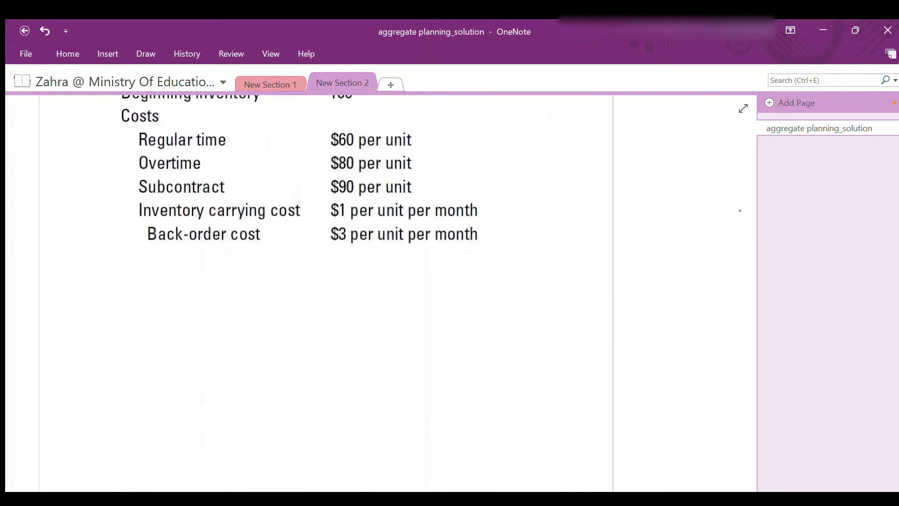
pyautogui.moveTo(194, 196); pyautogui.dragTo(412, 196)
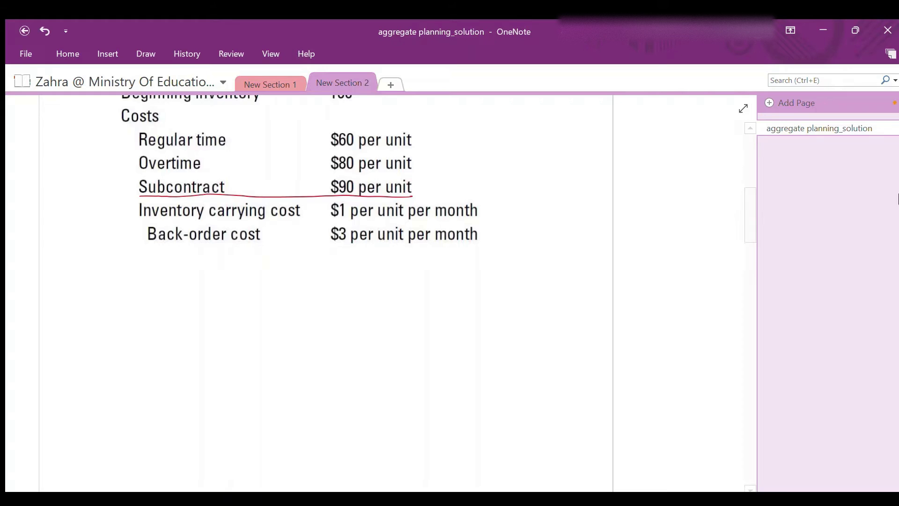
pyautogui.scroll(-10, 738, 198)
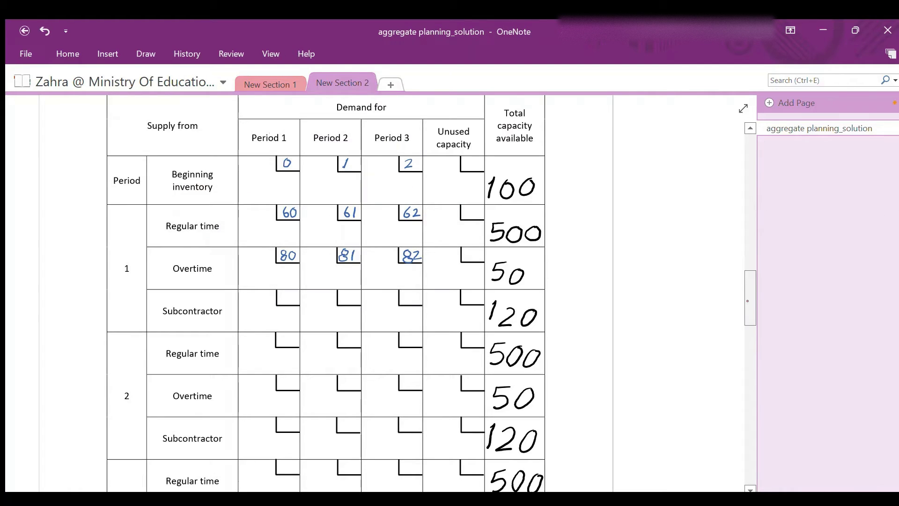
pyautogui.moveTo(198, 301); pyautogui.dragTo(160, 313)
pyautogui.moveTo(125, 261)
pyautogui.mouseDown()
pyautogui.moveTo(122, 274)
pyautogui.moveTo(126, 261)
pyautogui.mouseUp()
pyautogui.moveTo(271, 129)
pyautogui.mouseDown()
pyautogui.moveTo(270, 148)
pyautogui.moveTo(274, 128)
pyautogui.mouseUp()
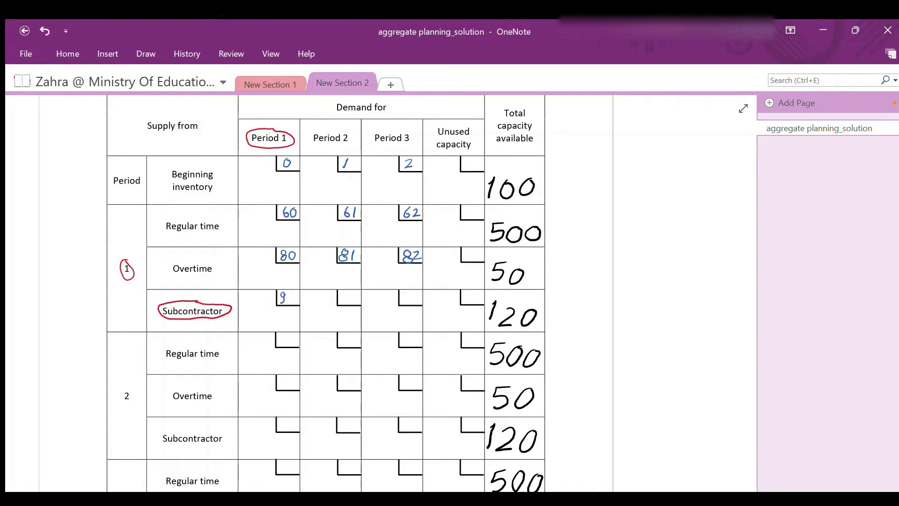
pyautogui.moveTo(294, 294); pyautogui.dragTo(294, 294)
# - Write 91 and 92 in period 1 Subcontractor's Period 2 and Period 3 boxes
pyautogui.moveTo(124, 259); pyautogui.dragTo(127, 261)
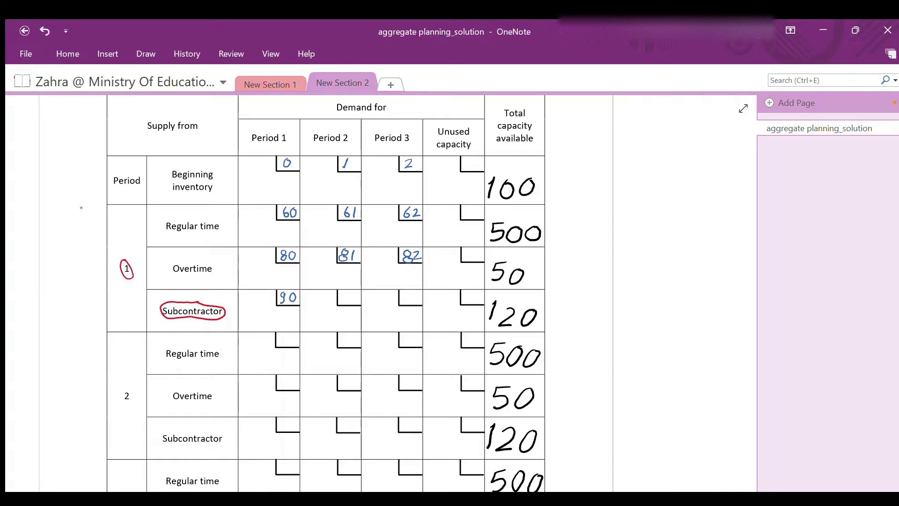
pyautogui.moveTo(306, 137)
pyautogui.mouseDown()
pyautogui.moveTo(355, 136)
pyautogui.moveTo(333, 130)
pyautogui.mouseUp()
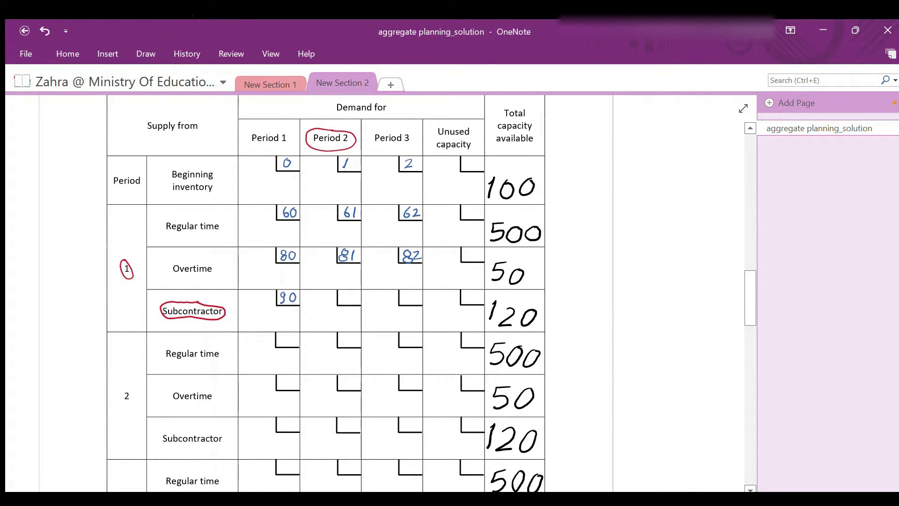
pyautogui.moveTo(347, 294); pyautogui.dragTo(354, 302)
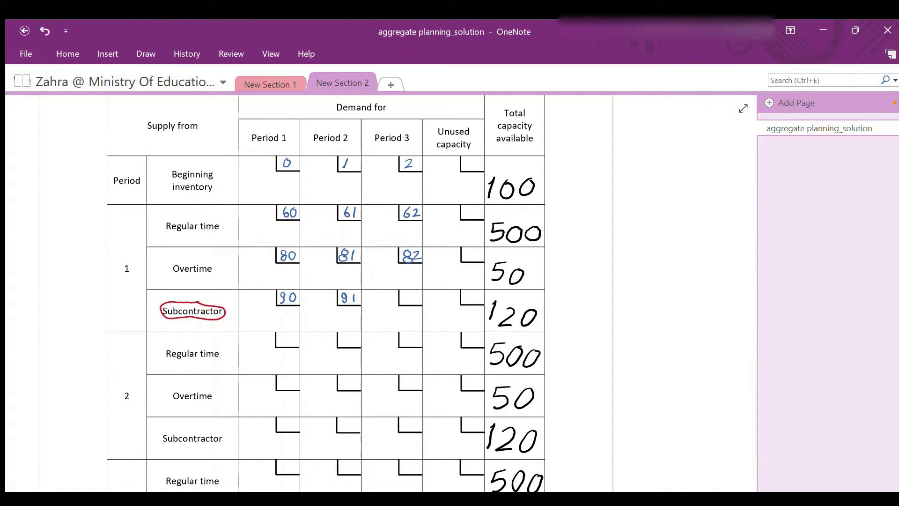
pyautogui.moveTo(121, 259); pyautogui.dragTo(130, 257)
pyautogui.moveTo(389, 129)
pyautogui.mouseDown()
pyautogui.moveTo(382, 150)
pyautogui.moveTo(412, 130)
pyautogui.moveTo(371, 132)
pyautogui.mouseUp()
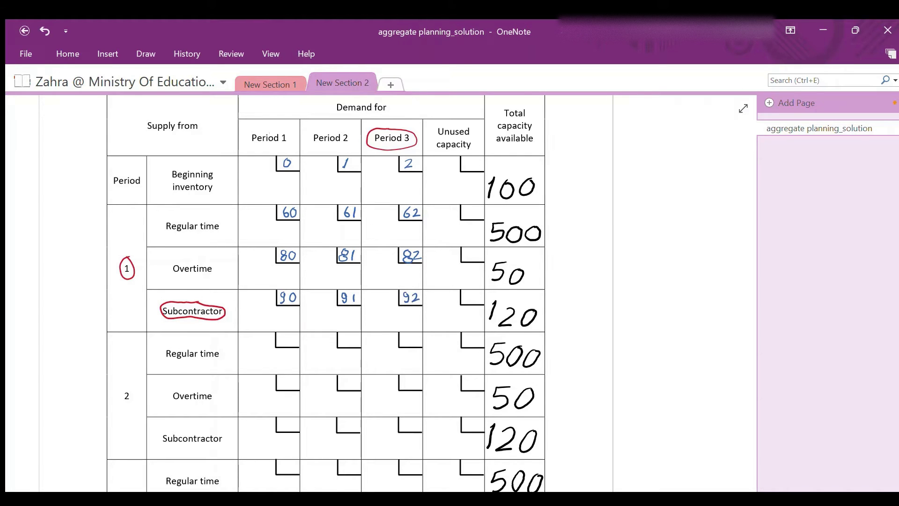
pyautogui.scroll(-1, 328, 291)
# - Circle period 2 and its headers, writing 63 and 60 in Regular time's Period 1 and 2 boxes
pyautogui.moveTo(196, 322)
pyautogui.mouseDown()
pyautogui.moveTo(165, 325)
pyautogui.moveTo(224, 341)
pyautogui.moveTo(197, 322)
pyautogui.mouseUp()
pyautogui.moveTo(135, 369); pyautogui.dragTo(132, 387)
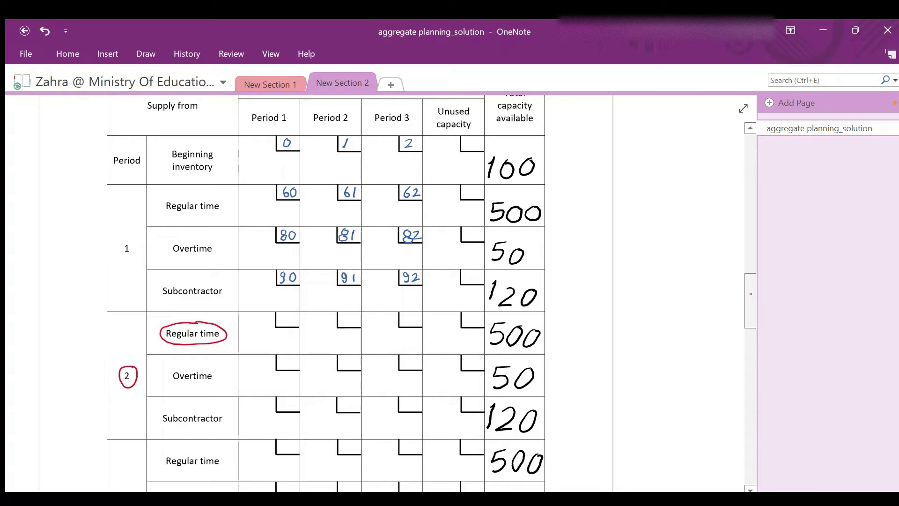
pyautogui.moveTo(261, 104)
pyautogui.mouseDown()
pyautogui.moveTo(276, 106)
pyautogui.moveTo(243, 125)
pyautogui.moveTo(285, 131)
pyautogui.moveTo(284, 109)
pyautogui.mouseUp()
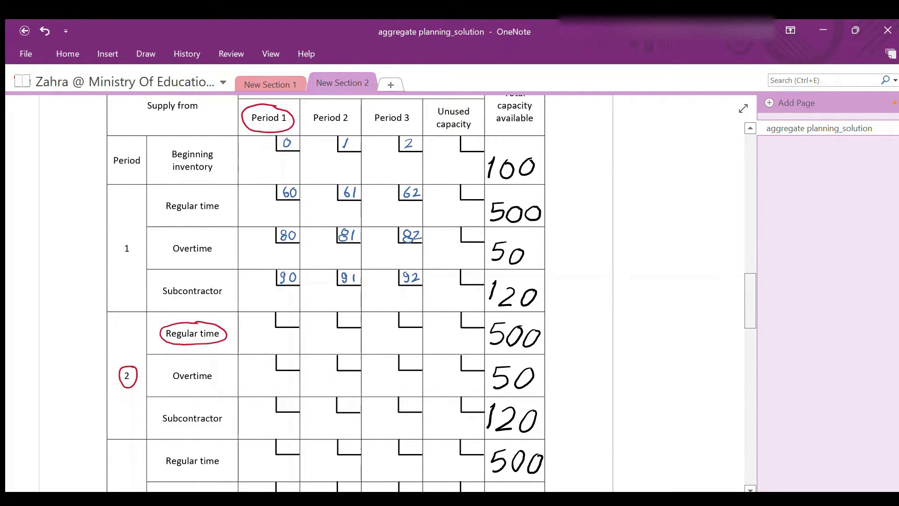
pyautogui.click(137, 53)
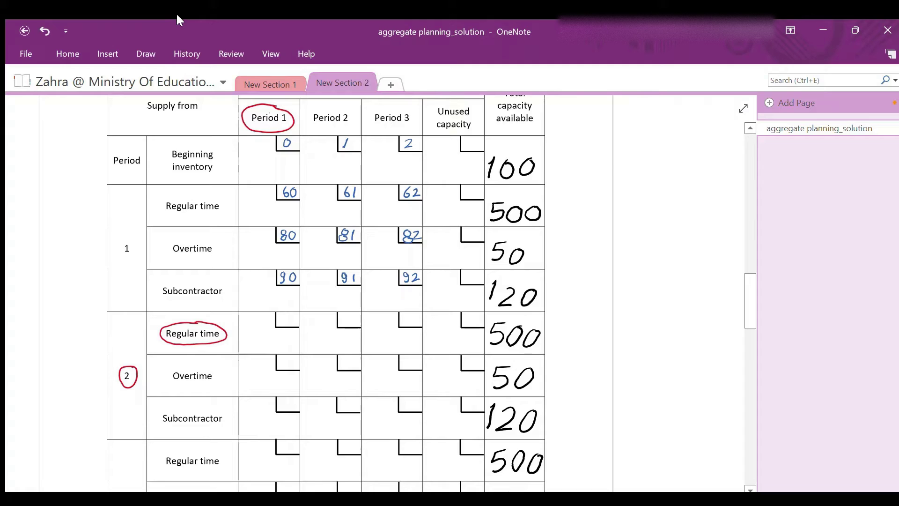
pyautogui.moveTo(284, 315); pyautogui.dragTo(288, 325)
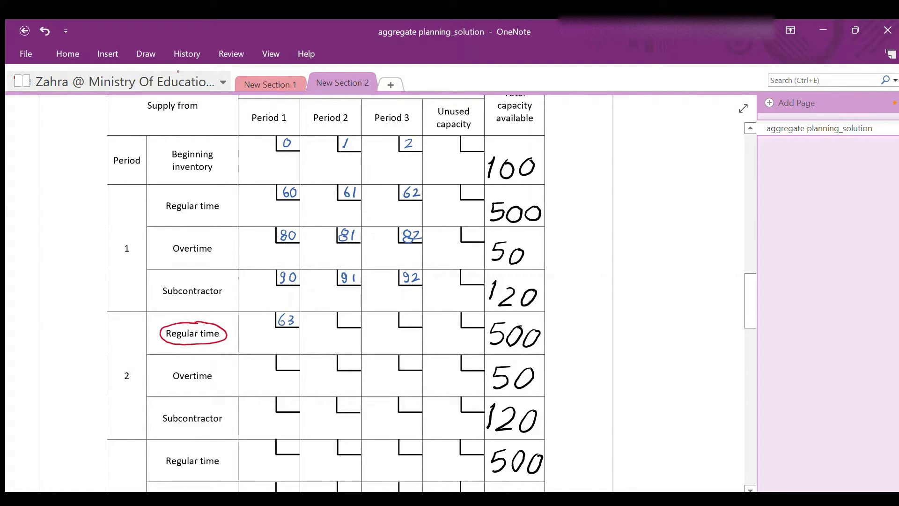
pyautogui.moveTo(135, 368)
pyautogui.mouseDown()
pyautogui.moveTo(121, 379)
pyautogui.moveTo(136, 369)
pyautogui.mouseUp()
pyautogui.moveTo(336, 106)
pyautogui.mouseDown()
pyautogui.moveTo(334, 130)
pyautogui.moveTo(326, 106)
pyautogui.mouseUp()
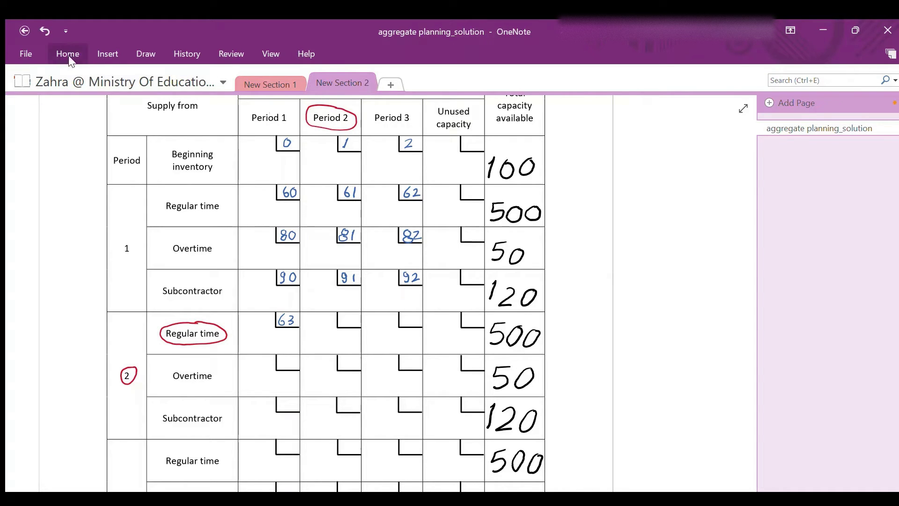
pyautogui.moveTo(346, 314)
pyautogui.mouseDown()
pyautogui.moveTo(342, 322)
pyautogui.moveTo(357, 317)
pyautogui.mouseUp()
pyautogui.click(331, 106)
pyautogui.click(122, 375)
# - Write 61 in period 2 Regular time's Period 3 cost box
pyautogui.moveTo(123, 370); pyautogui.dragTo(132, 369)
pyautogui.moveTo(396, 110)
pyautogui.mouseDown()
pyautogui.moveTo(401, 128)
pyautogui.moveTo(415, 116)
pyautogui.mouseUp()
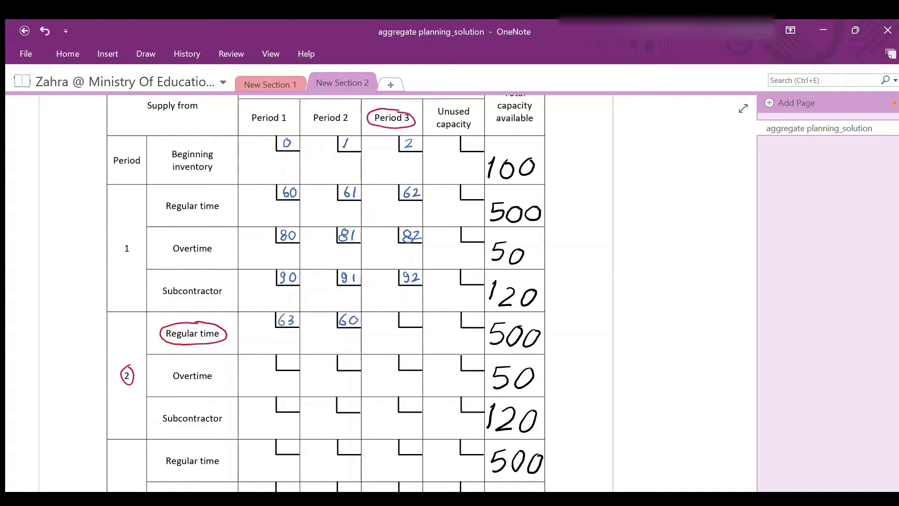
pyautogui.click(144, 52)
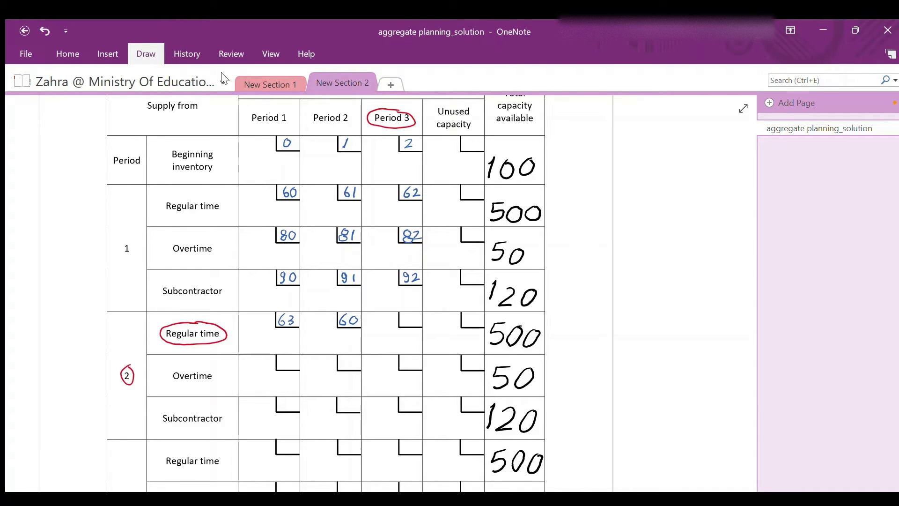
pyautogui.moveTo(406, 316); pyautogui.dragTo(414, 325)
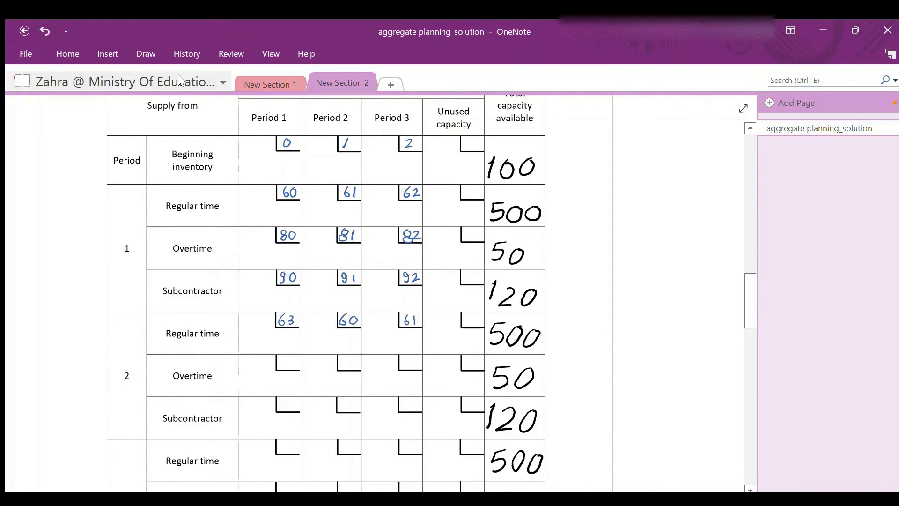
pyautogui.moveTo(176, 367)
pyautogui.mouseDown()
pyautogui.moveTo(220, 373)
pyautogui.moveTo(190, 365)
pyautogui.mouseUp()
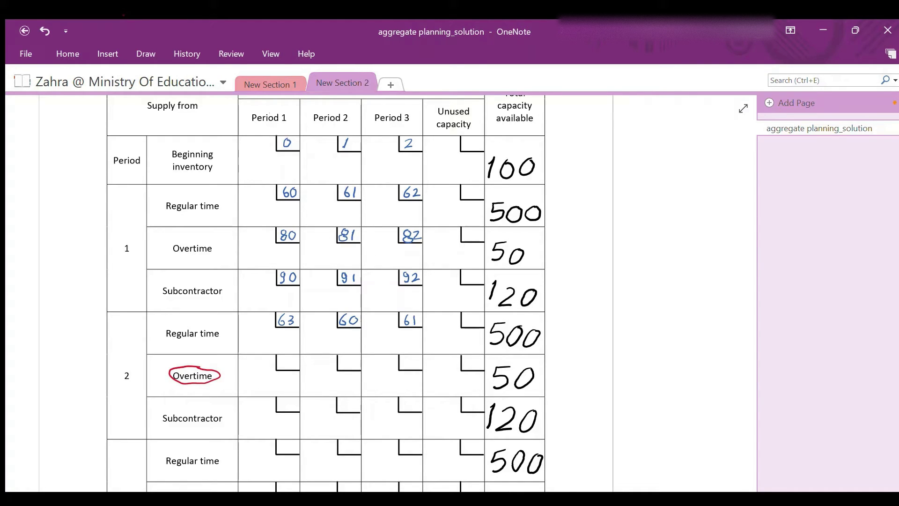
# - Write 83 and 80 in period 2 Overtime's Period 1 and Period 2 cost boxes
pyautogui.moveTo(125, 369)
pyautogui.mouseDown()
pyautogui.moveTo(121, 380)
pyautogui.moveTo(134, 381)
pyautogui.mouseUp()
pyautogui.moveTo(263, 109)
pyautogui.mouseDown()
pyautogui.moveTo(248, 123)
pyautogui.moveTo(284, 125)
pyautogui.moveTo(274, 110)
pyautogui.mouseUp()
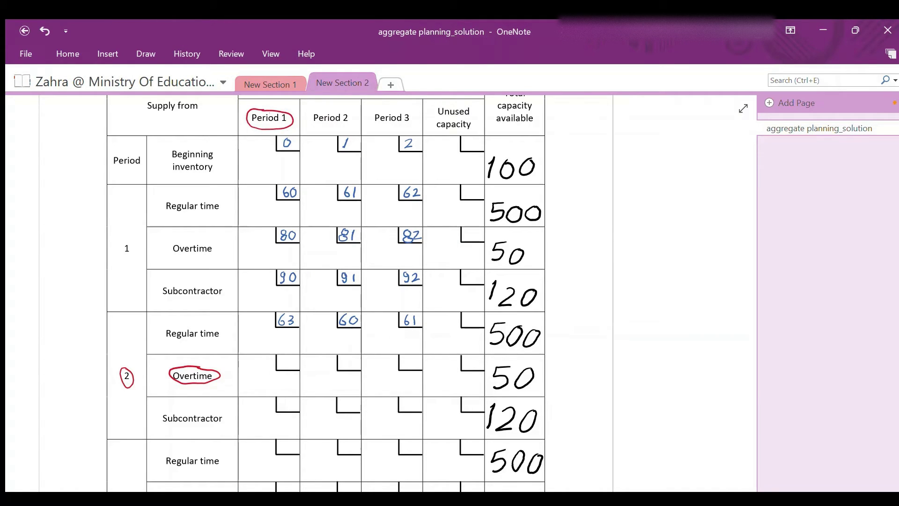
pyautogui.click(146, 49)
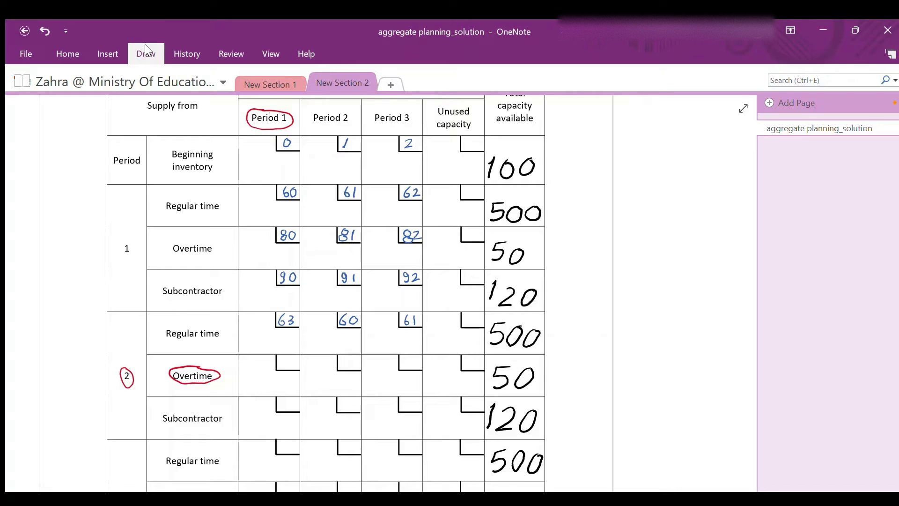
pyautogui.press('Escape')
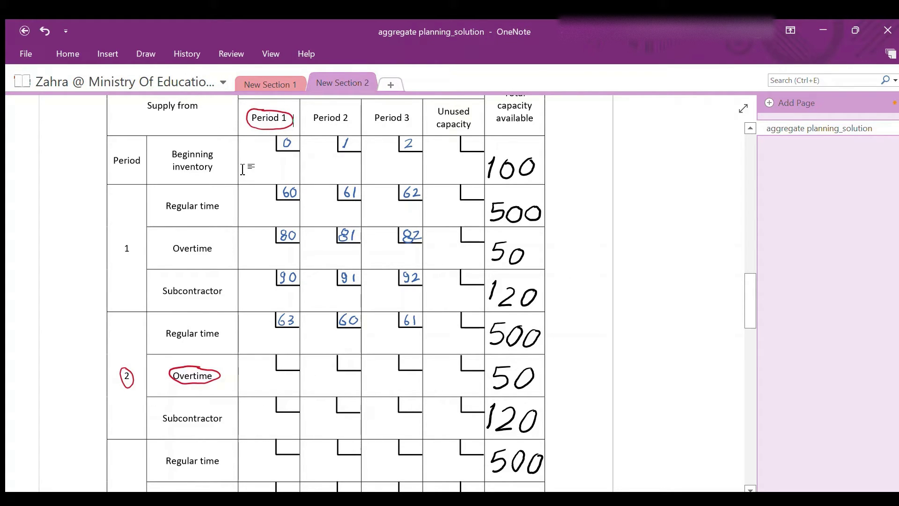
pyautogui.moveTo(284, 357); pyautogui.dragTo(292, 367)
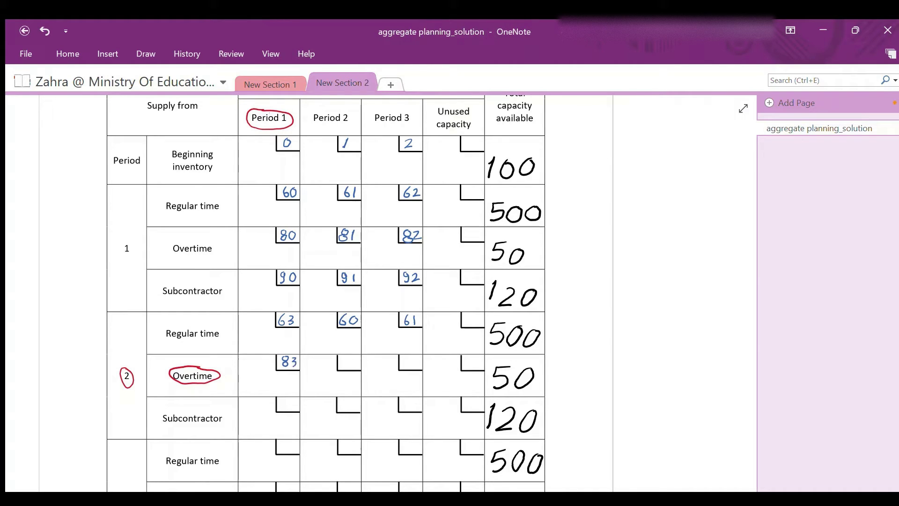
pyautogui.moveTo(126, 366)
pyautogui.mouseDown()
pyautogui.moveTo(133, 370)
pyautogui.moveTo(122, 367)
pyautogui.mouseUp()
pyautogui.moveTo(334, 109)
pyautogui.mouseDown()
pyautogui.moveTo(307, 125)
pyautogui.moveTo(355, 123)
pyautogui.moveTo(337, 109)
pyautogui.mouseUp()
pyautogui.moveTo(343, 360); pyautogui.dragTo(349, 358)
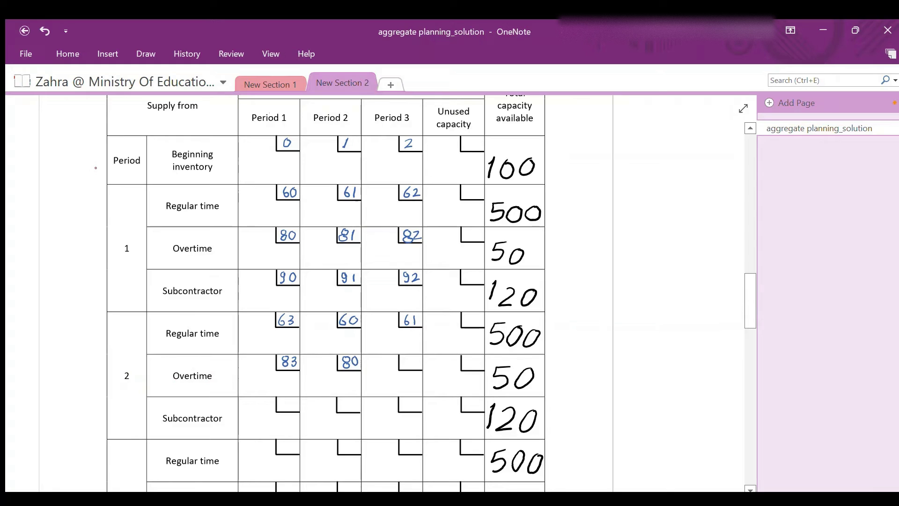
# - Write 81 in period 2 Overtime's Period 3 cost box
pyautogui.moveTo(129, 365)
pyautogui.mouseDown()
pyautogui.moveTo(122, 380)
pyautogui.moveTo(132, 369)
pyautogui.mouseUp()
pyautogui.moveTo(398, 109)
pyautogui.mouseDown()
pyautogui.moveTo(367, 119)
pyautogui.moveTo(415, 112)
pyautogui.mouseUp()
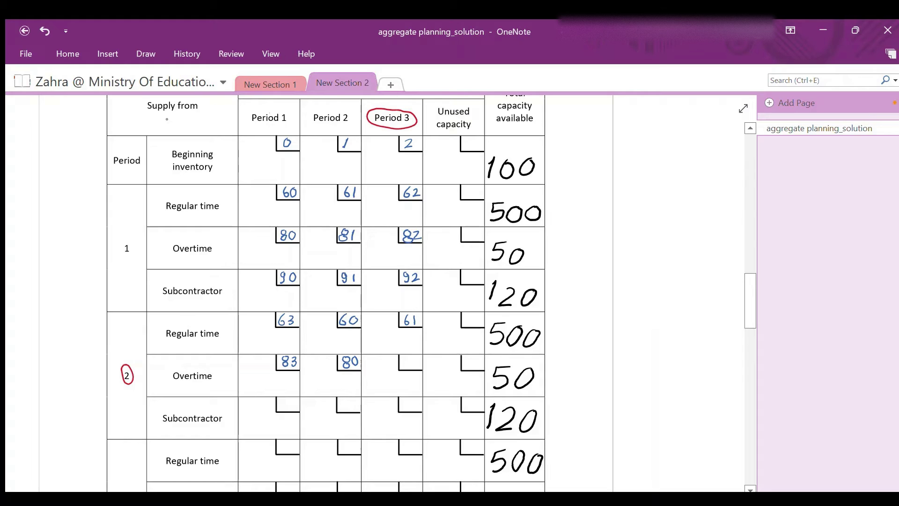
pyautogui.moveTo(403, 361); pyautogui.dragTo(404, 368)
pyautogui.moveTo(410, 358); pyautogui.dragTo(409, 369)
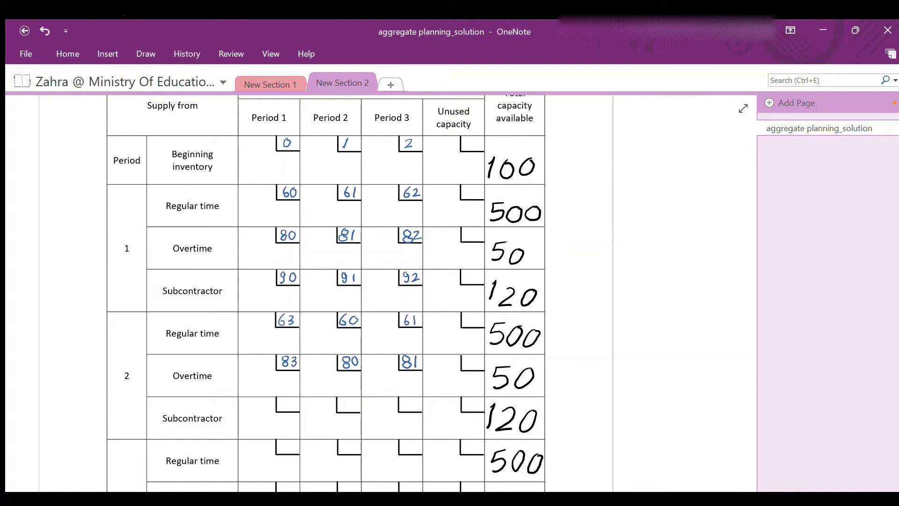
pyautogui.moveTo(179, 411)
pyautogui.mouseDown()
pyautogui.moveTo(159, 414)
pyautogui.moveTo(187, 428)
pyautogui.moveTo(200, 406)
pyautogui.mouseUp()
pyautogui.moveTo(125, 366); pyautogui.dragTo(128, 365)
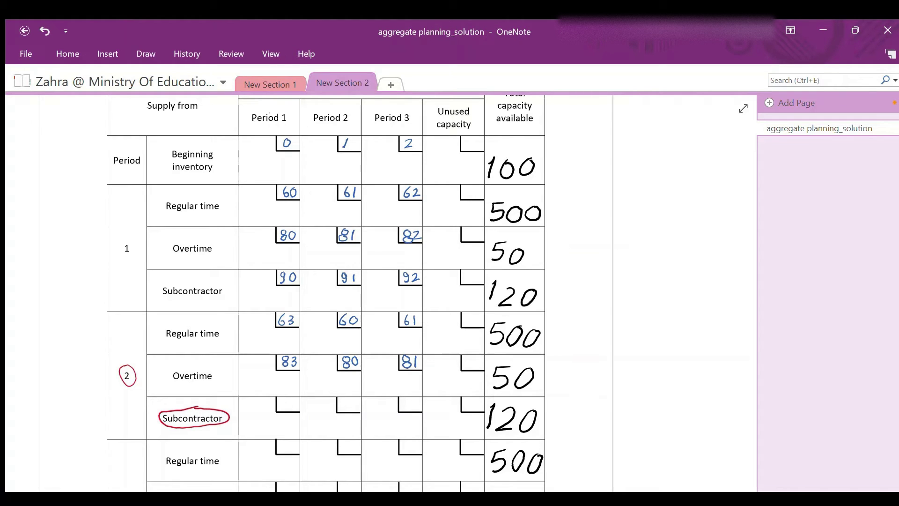
# - Handwrite 93, 90 and 91 in period 2 Subcontractor's Period 1–3 cost boxes
pyautogui.moveTo(271, 107)
pyautogui.mouseDown()
pyautogui.moveTo(244, 123)
pyautogui.moveTo(292, 124)
pyautogui.moveTo(277, 108)
pyautogui.mouseUp()
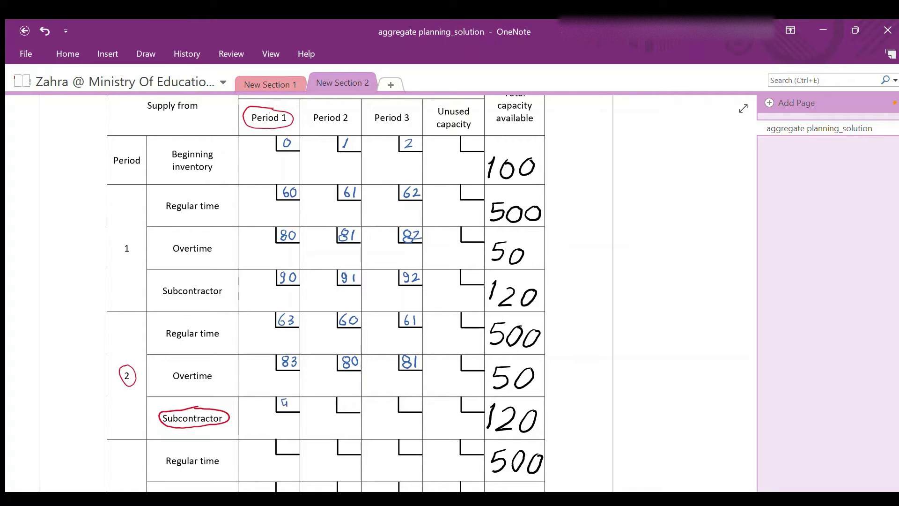
pyautogui.moveTo(291, 400); pyautogui.dragTo(293, 410)
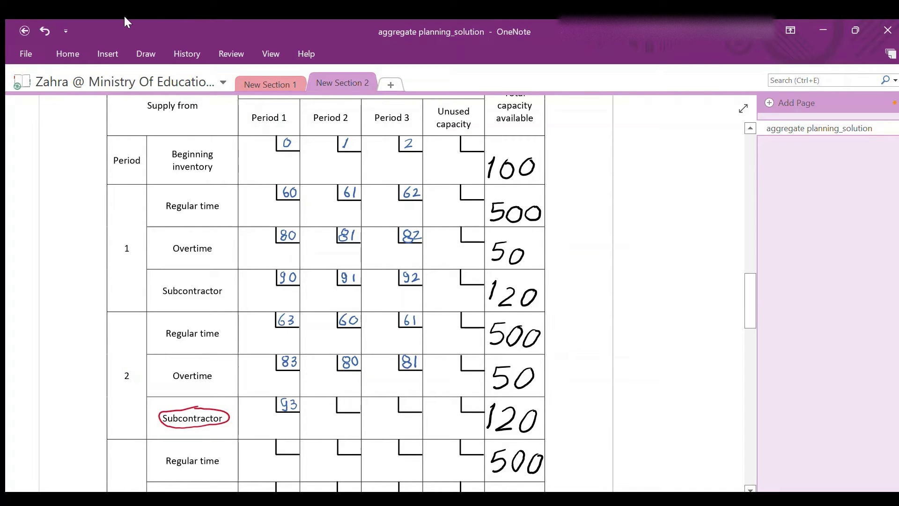
pyautogui.moveTo(128, 364)
pyautogui.mouseDown()
pyautogui.moveTo(133, 371)
pyautogui.moveTo(123, 367)
pyautogui.mouseUp()
pyautogui.moveTo(323, 108)
pyautogui.mouseDown()
pyautogui.moveTo(353, 125)
pyautogui.moveTo(330, 107)
pyautogui.mouseUp()
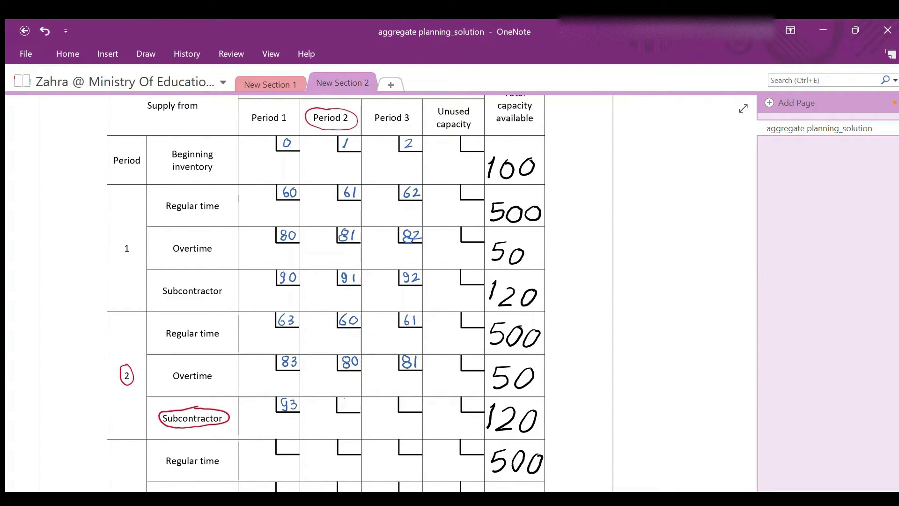
pyautogui.moveTo(347, 402)
pyautogui.mouseDown()
pyautogui.moveTo(345, 410)
pyautogui.moveTo(357, 399)
pyautogui.mouseUp()
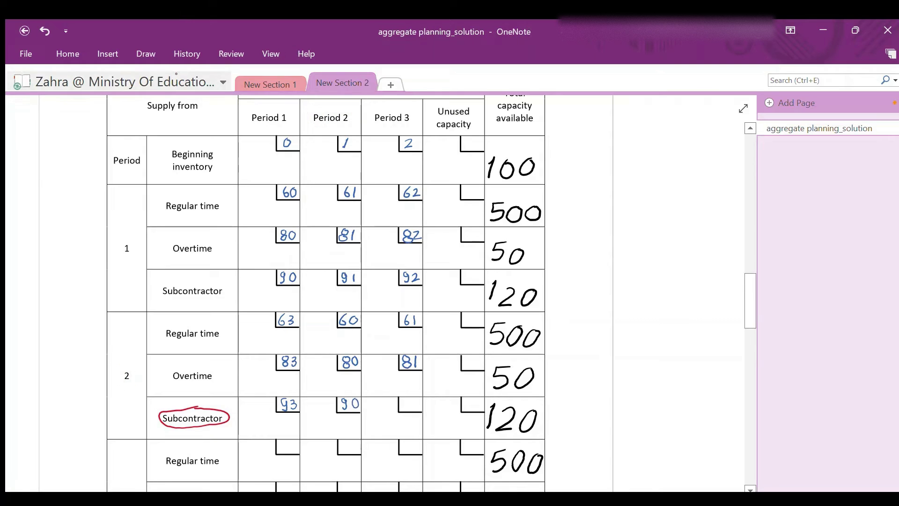
pyautogui.moveTo(126, 365); pyautogui.dragTo(124, 368)
pyautogui.moveTo(398, 107)
pyautogui.mouseDown()
pyautogui.moveTo(373, 109)
pyautogui.moveTo(418, 114)
pyautogui.moveTo(398, 109)
pyautogui.mouseUp()
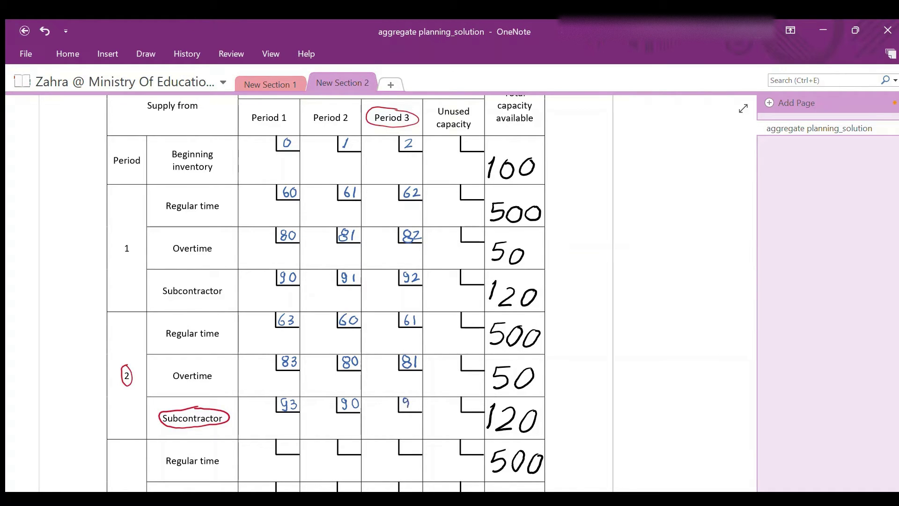
pyautogui.scroll(-3, 326, 293)
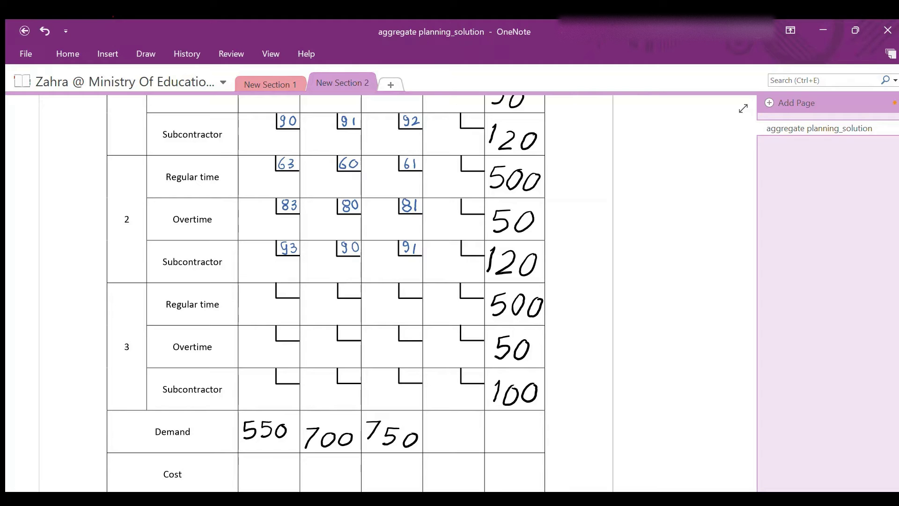
# - Circle period 3's Regular time label and write 66 in its Period 1 cost box
pyautogui.moveTo(191, 289)
pyautogui.mouseDown()
pyautogui.moveTo(158, 304)
pyautogui.moveTo(180, 315)
pyautogui.moveTo(223, 311)
pyautogui.moveTo(201, 291)
pyautogui.mouseUp()
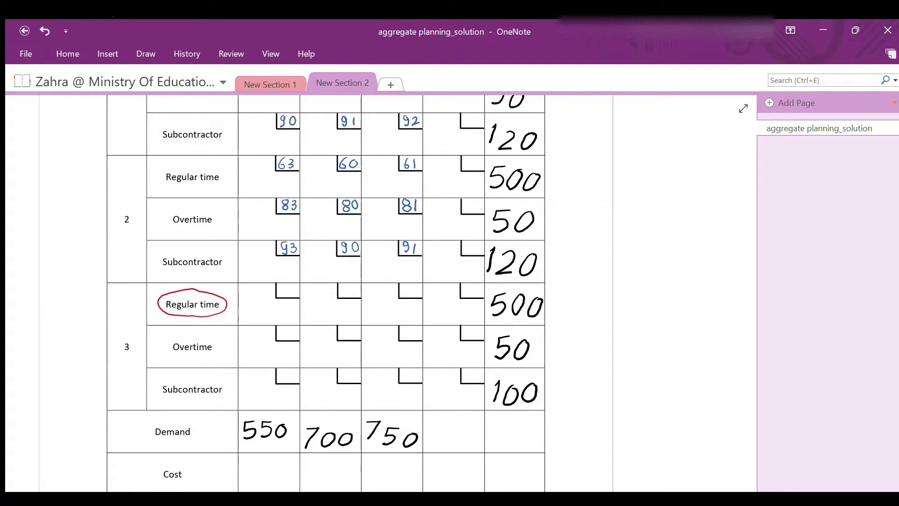
pyautogui.moveTo(127, 333)
pyautogui.mouseDown()
pyautogui.moveTo(128, 360)
pyautogui.moveTo(129, 332)
pyautogui.mouseUp()
pyautogui.moveTo(257, 299)
pyautogui.mouseDown()
pyautogui.moveTo(260, 316)
pyautogui.moveTo(282, 308)
pyautogui.moveTo(250, 302)
pyautogui.mouseUp()
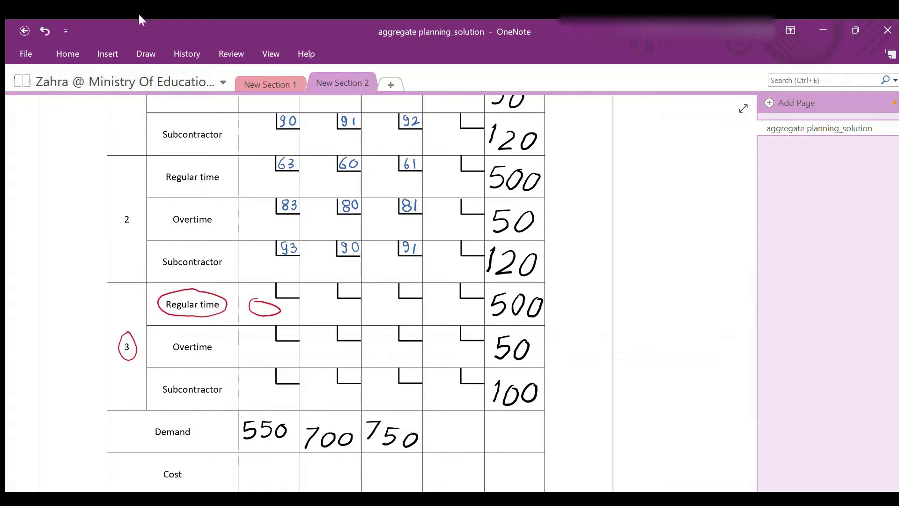
pyautogui.moveTo(293, 288); pyautogui.dragTo(294, 295)
pyautogui.moveTo(124, 336)
pyautogui.mouseDown()
pyautogui.moveTo(123, 353)
pyautogui.moveTo(125, 337)
pyautogui.mouseUp()
pyautogui.moveTo(332, 301)
pyautogui.mouseDown()
pyautogui.moveTo(322, 314)
pyautogui.moveTo(331, 301)
pyautogui.mouseUp()
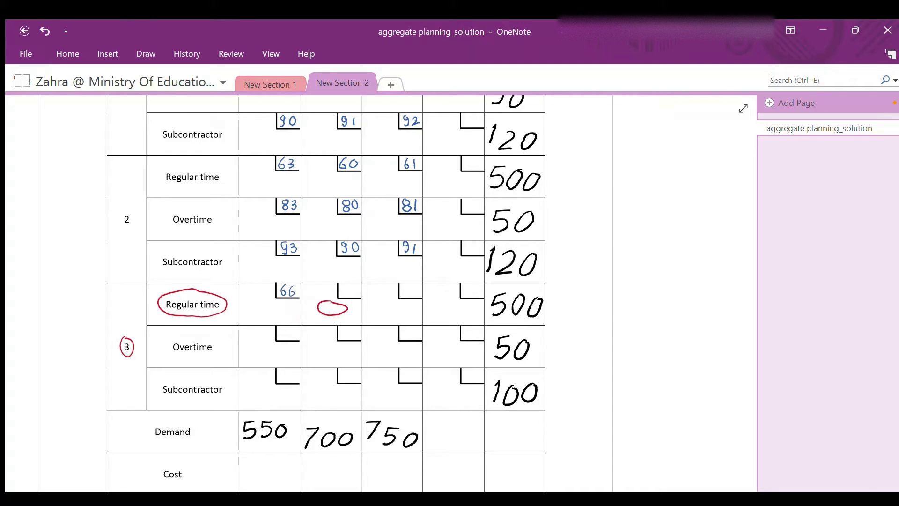